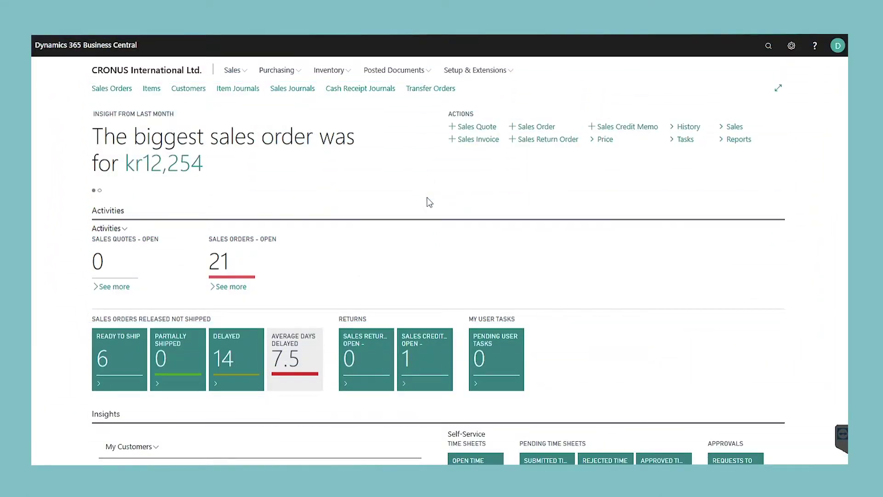
# Create a new sales invoice billed to customer Progressive Home Furnishings.
pyautogui.click(468, 142)
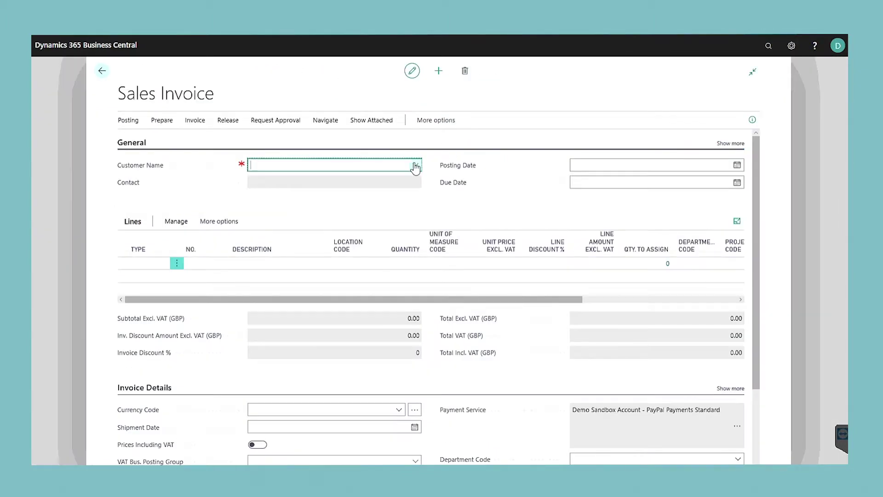
pyautogui.click(415, 167)
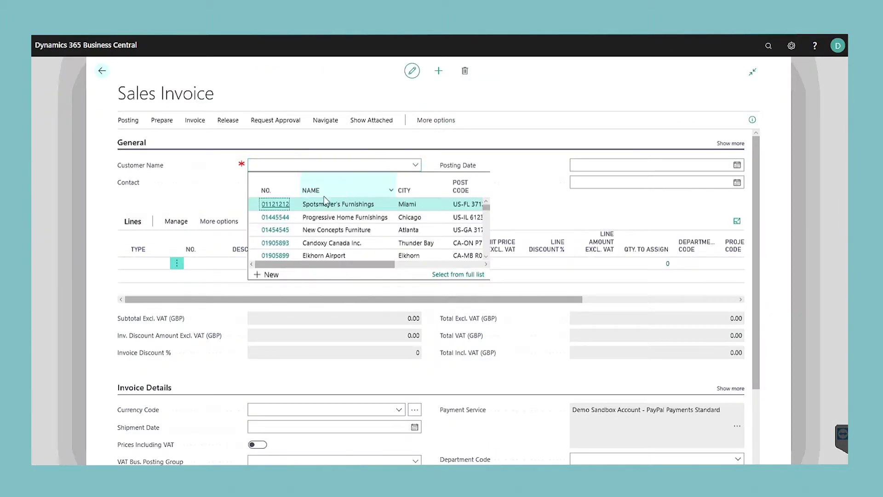
pyautogui.click(285, 217)
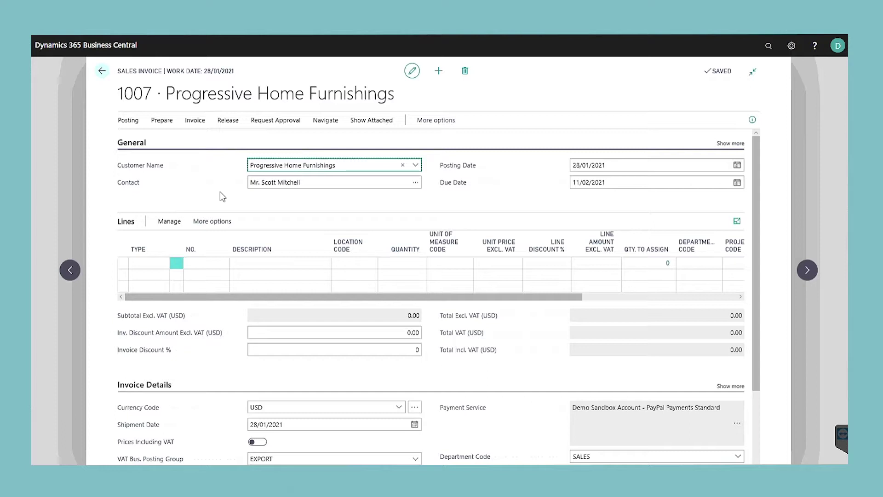
pyautogui.click(170, 127)
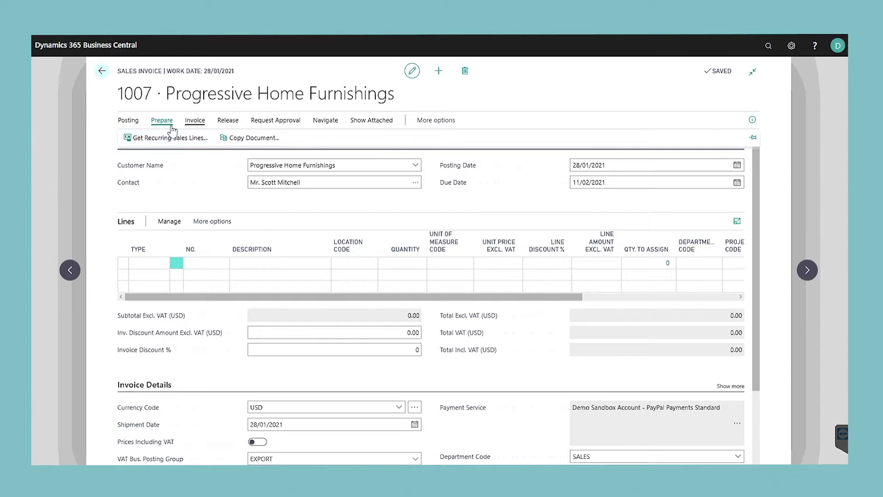
pyautogui.click(169, 139)
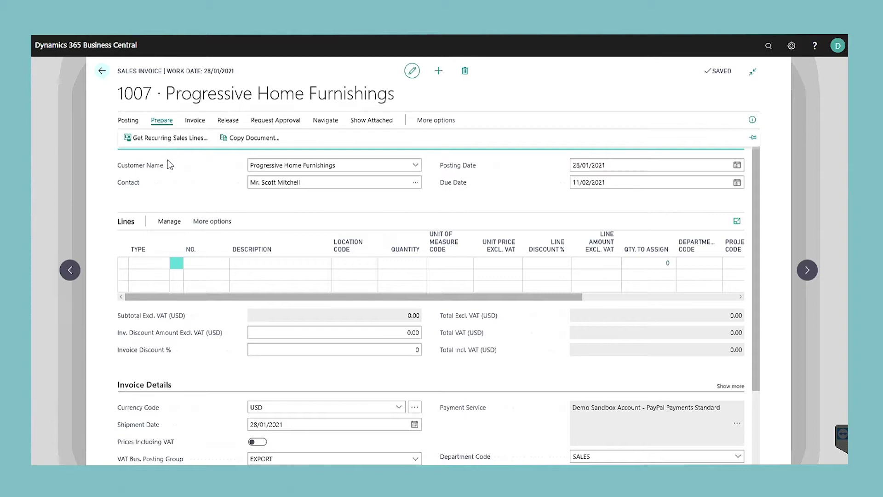
# Add an Item line for 1000 Bicycle, quantity 1 at 6,165.00.
pyautogui.click(166, 260)
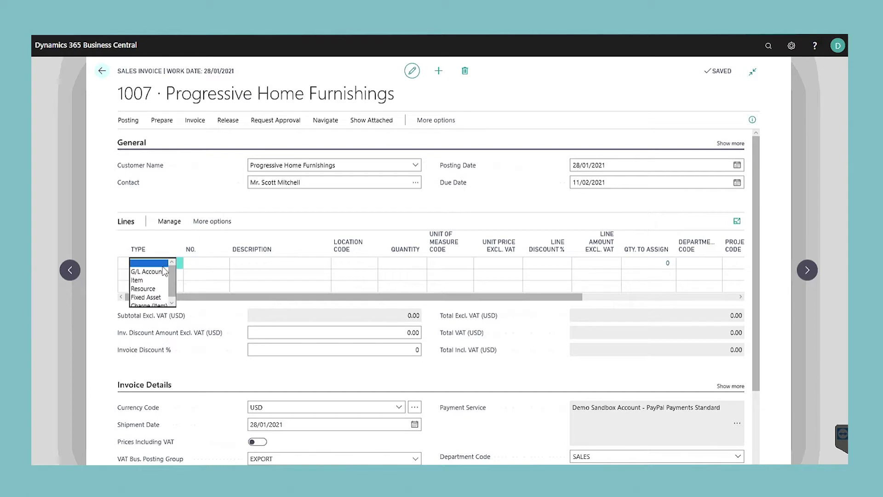
pyautogui.click(137, 280)
pyautogui.press('Tab')
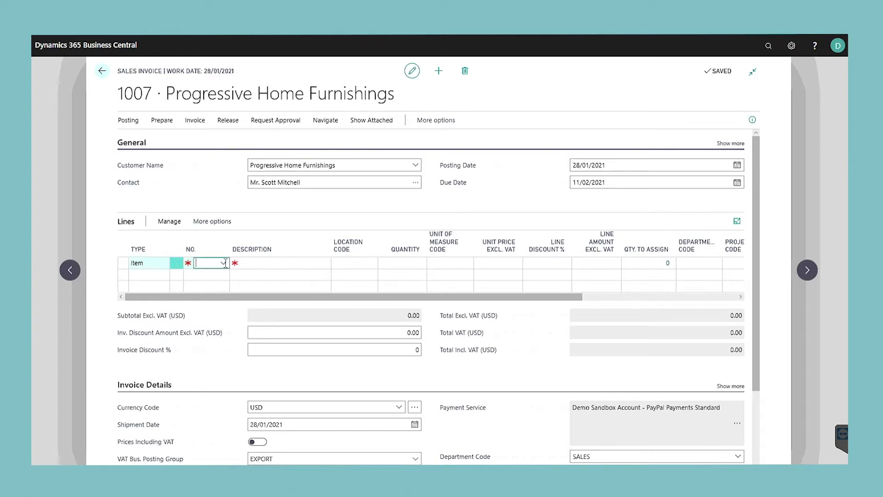
pyautogui.click(224, 263)
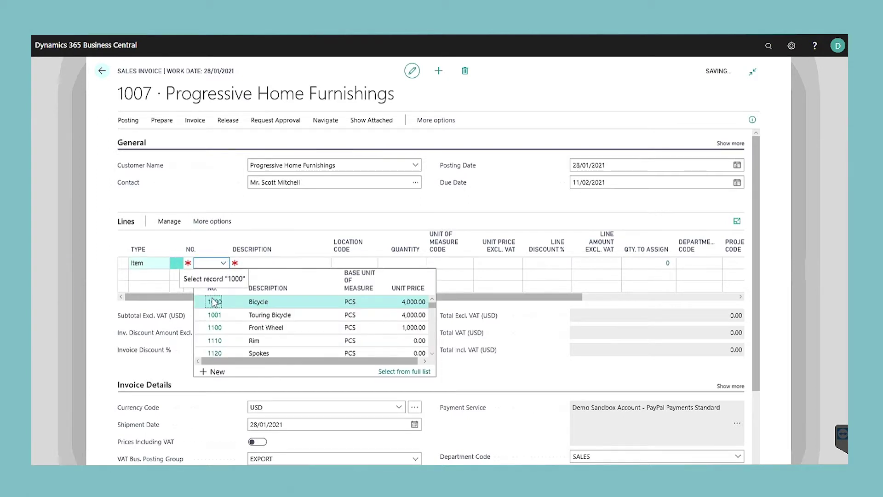
pyautogui.click(215, 302)
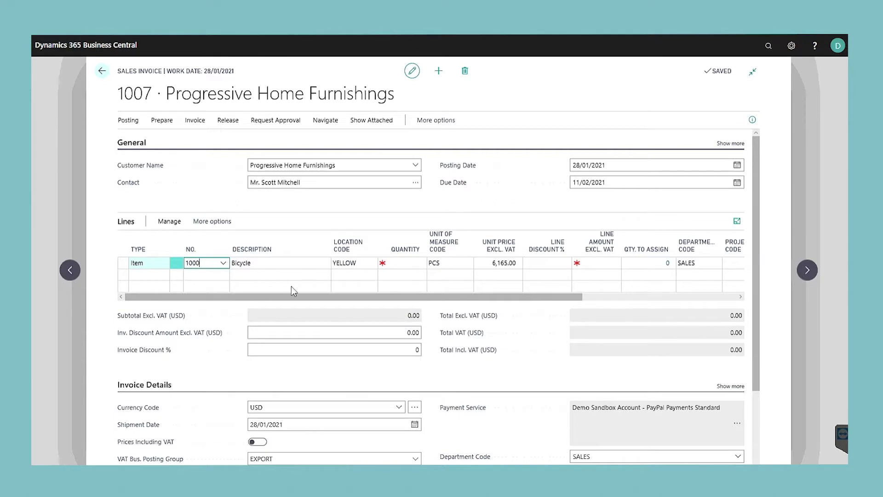
pyautogui.click(407, 262)
pyautogui.write('1')
pyautogui.press('Tab')
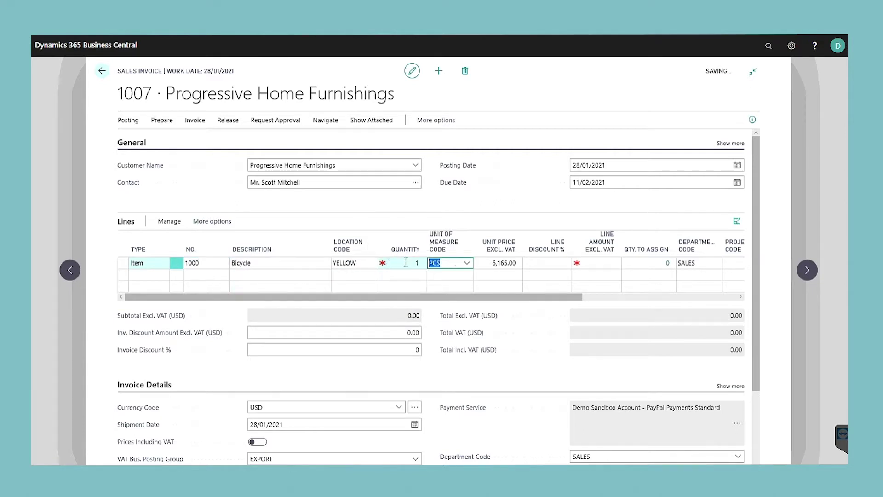
pyautogui.click(171, 278)
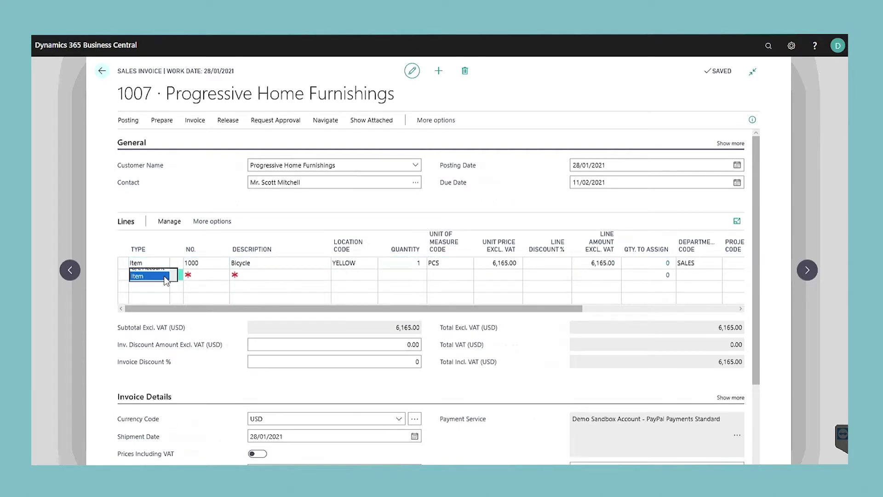
# Add a Resource line for LIFT, Lift for Furniture, quantity 3 hours.
pyautogui.click(166, 278)
pyautogui.click(143, 284)
pyautogui.click(210, 275)
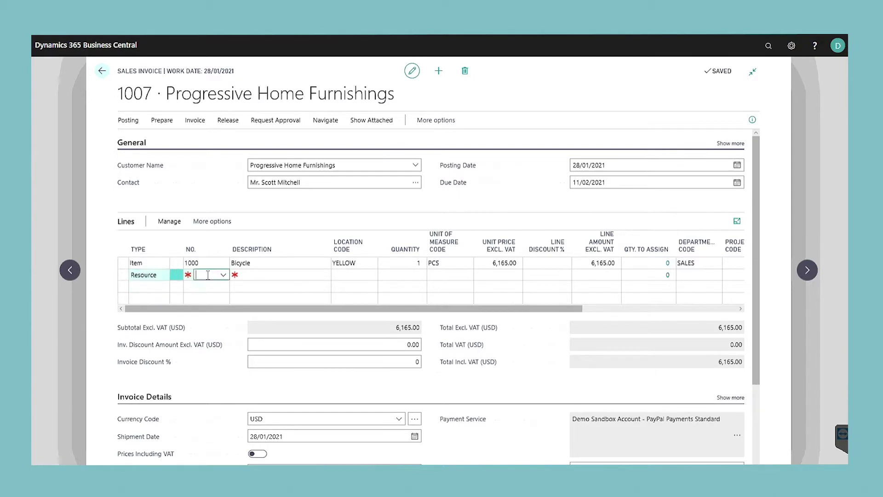
pyautogui.click(222, 276)
pyautogui.click(276, 314)
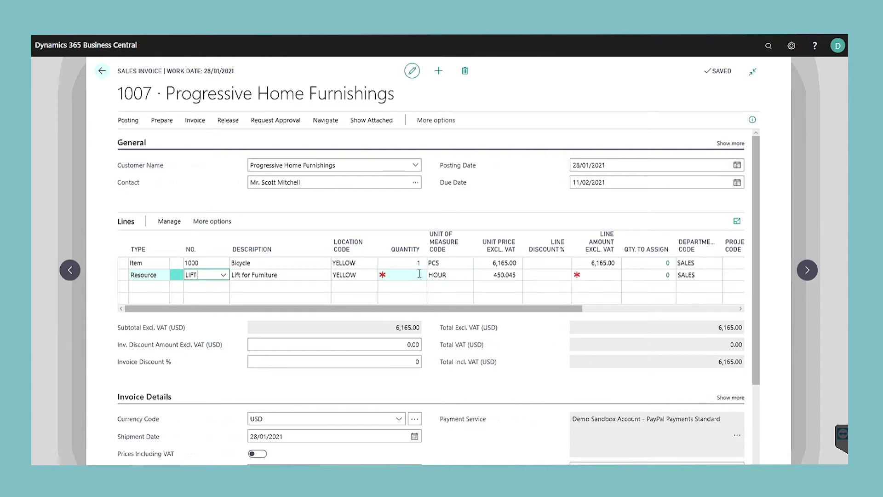
pyautogui.click(419, 274)
pyautogui.write('3')
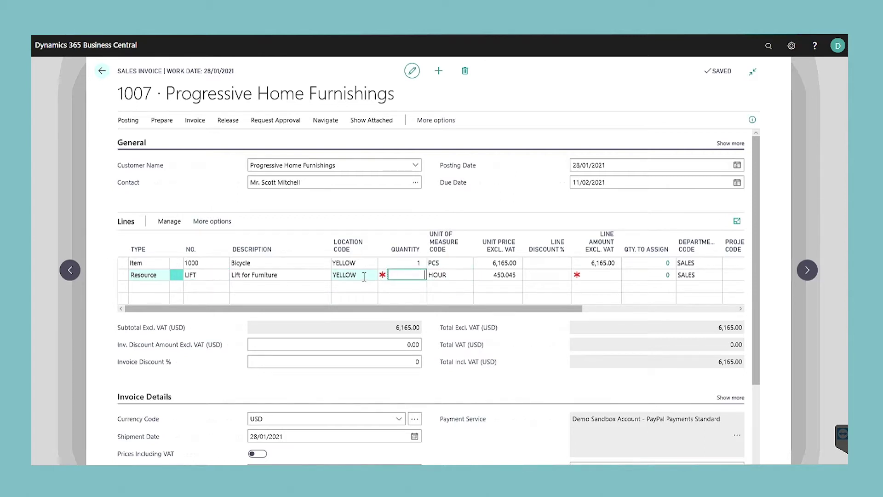
pyautogui.press('Tab')
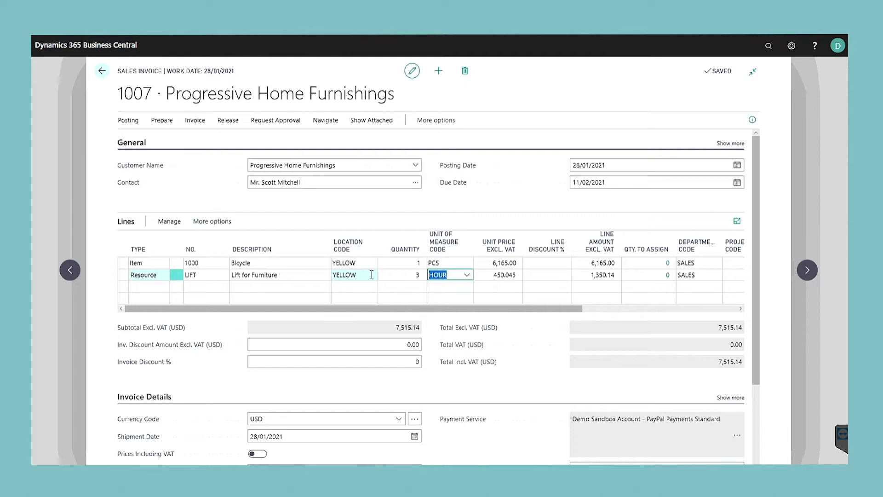
# Enter 5 as the Line Discount % on the Bicycle and LIFT lines.
pyautogui.click(547, 262)
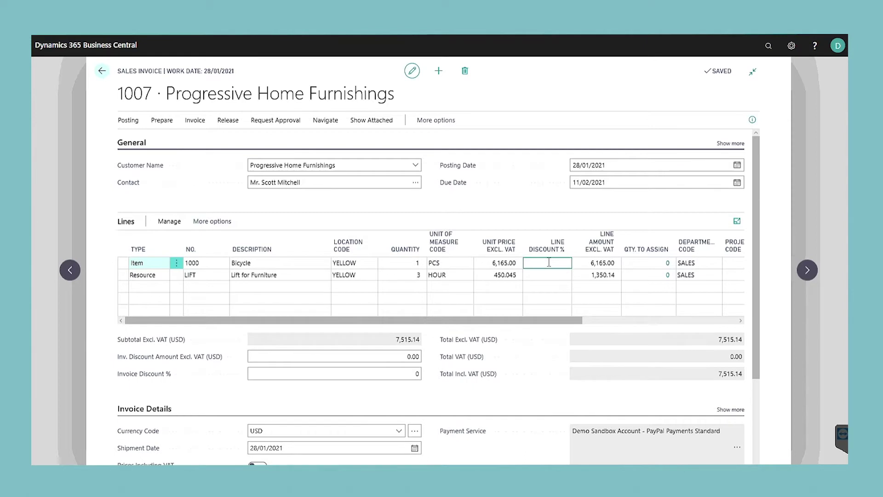
pyautogui.write('5')
pyautogui.click(550, 275)
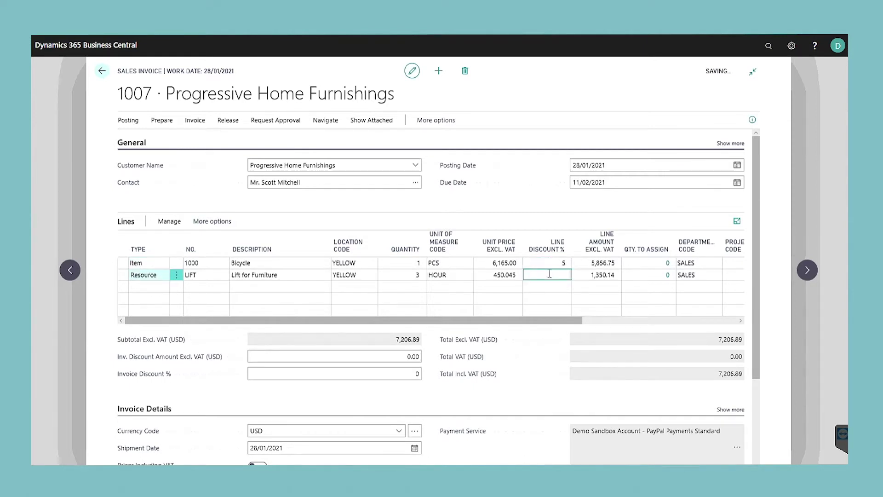
pyautogui.write('5')
pyautogui.press('Tab')
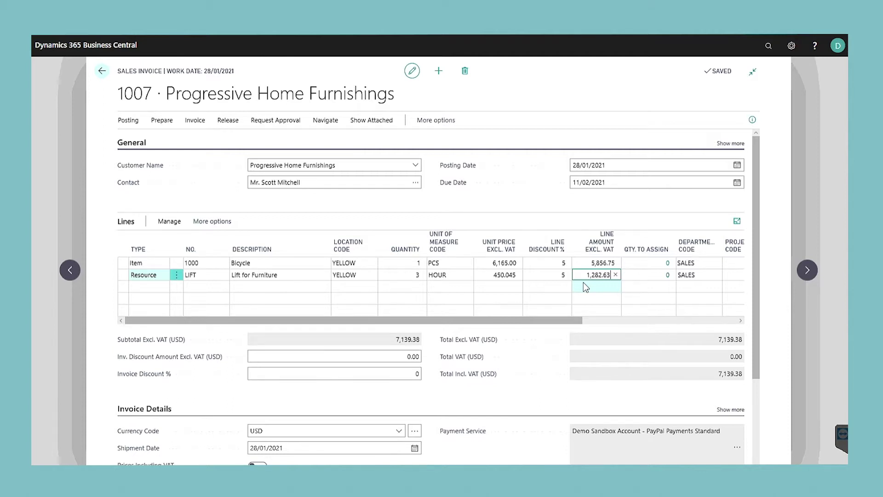
# Add a blank-type comment line with description 'discounted as agreed'.
pyautogui.click(163, 287)
pyautogui.click(164, 287)
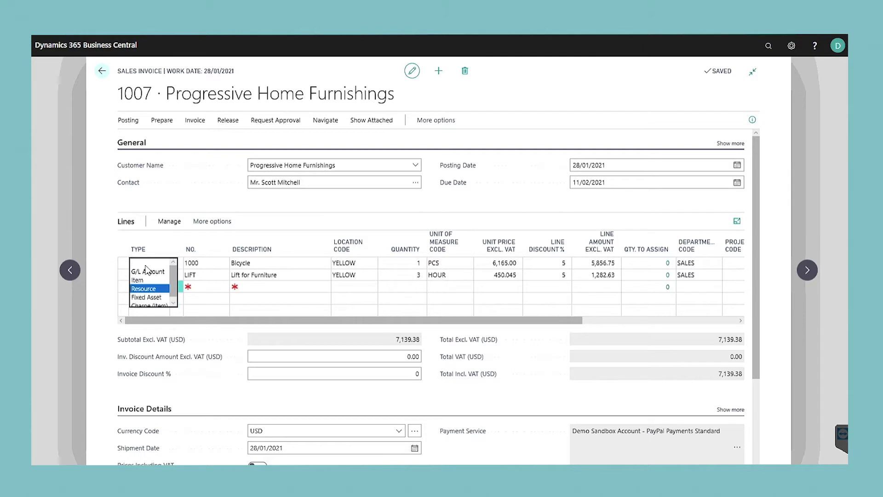
pyautogui.click(145, 264)
pyautogui.click(241, 286)
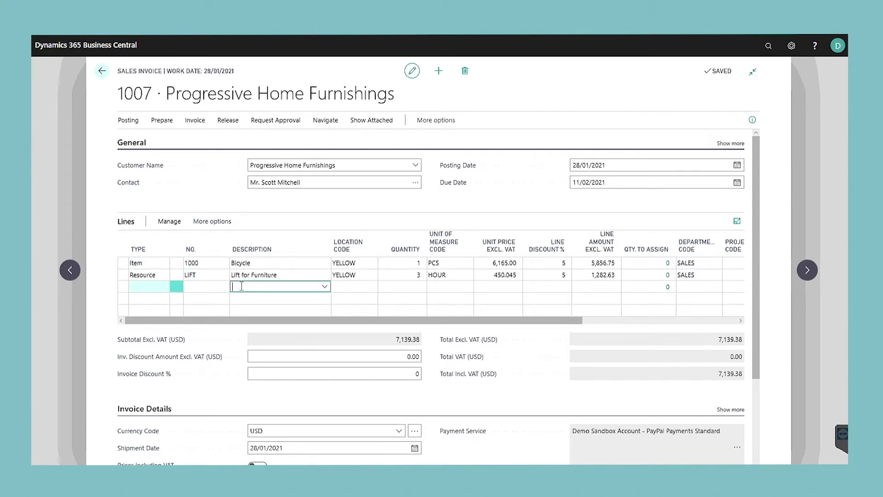
pyautogui.write('discounted as agreed')
pyautogui.press('Tab')
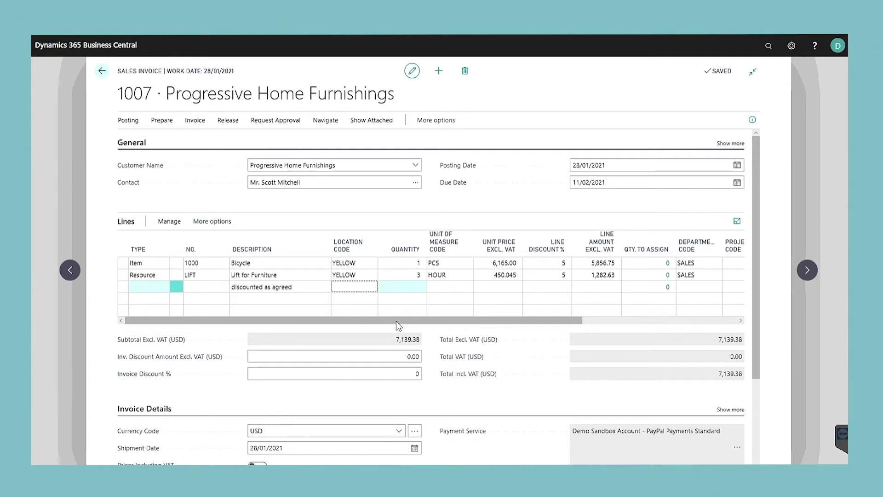
# Set the invoice discount amount excl. VAT to 100.00, bringing the total to 7,039.38.
pyautogui.click(408, 358)
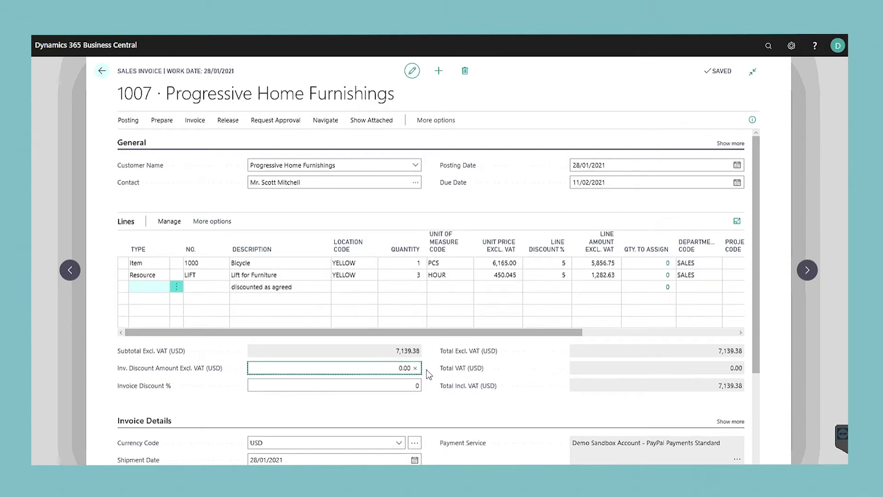
pyautogui.doubleClick(404, 367)
pyautogui.write('100.00')
pyautogui.click(418, 386)
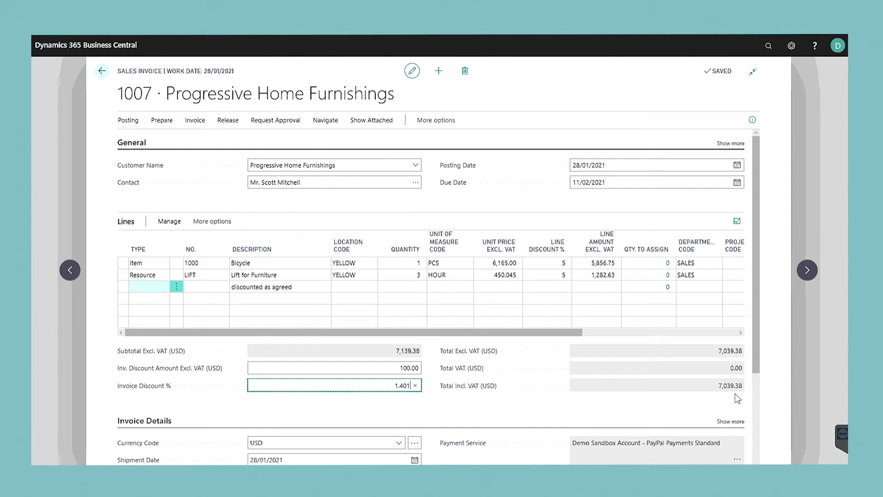
# Post invoice 1007 and send it to the customer as Email (PDF).
pyautogui.click(137, 124)
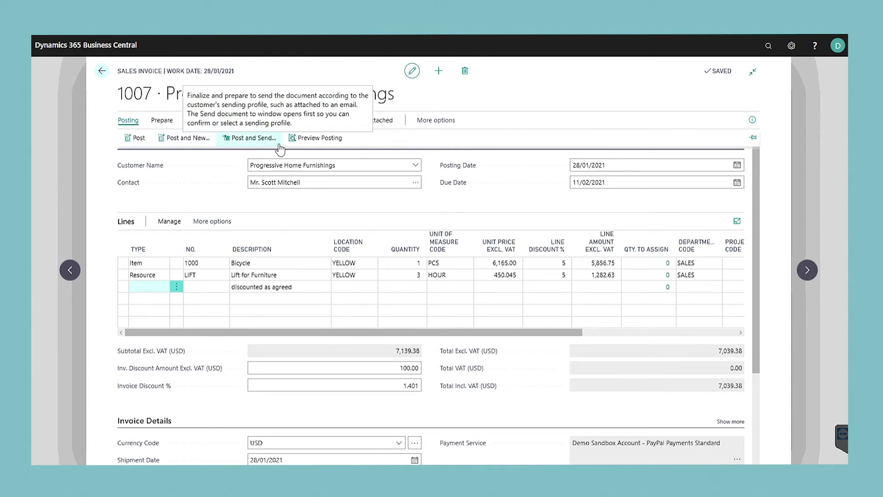
pyautogui.click(279, 145)
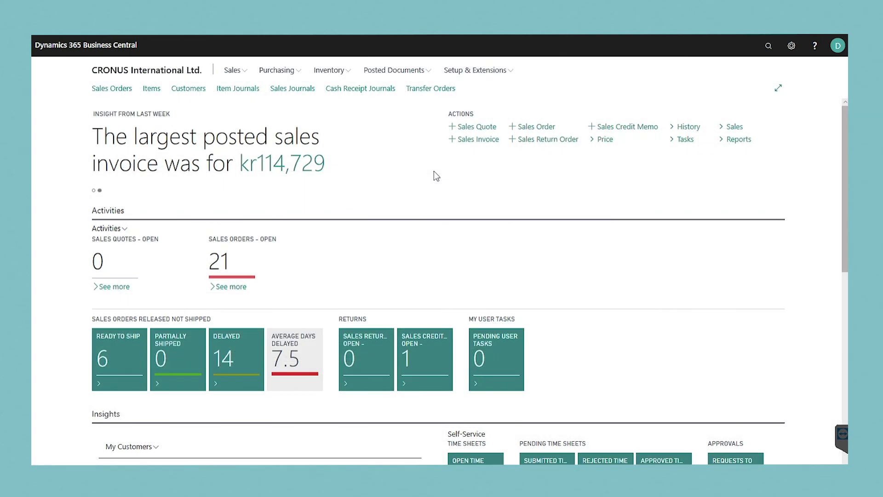
# Open the Posted Sales Invoices list from Posted Documents.
pyautogui.click(431, 75)
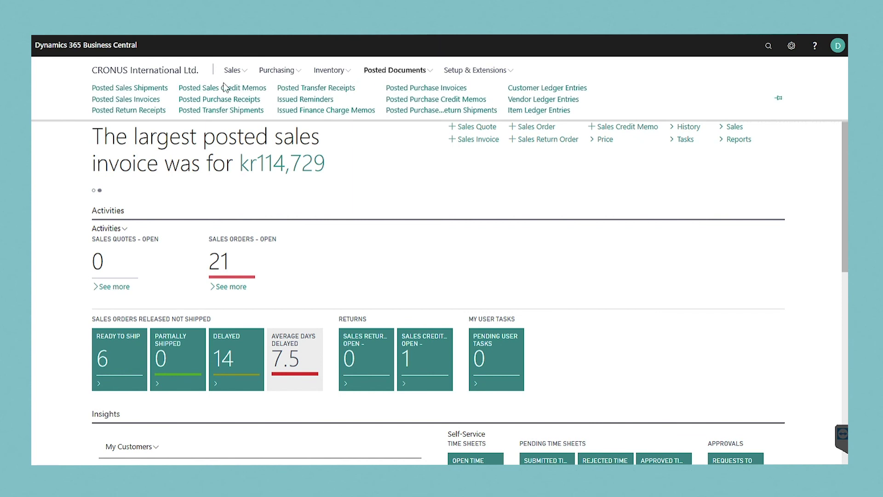
pyautogui.click(155, 100)
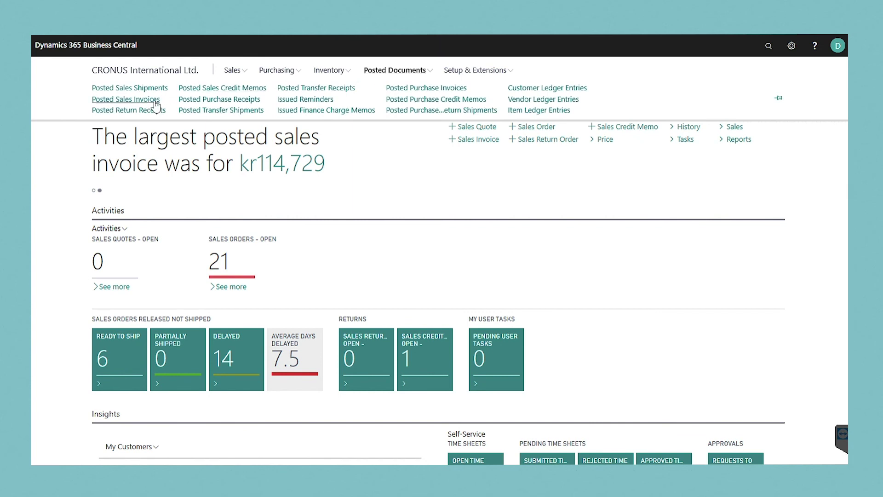